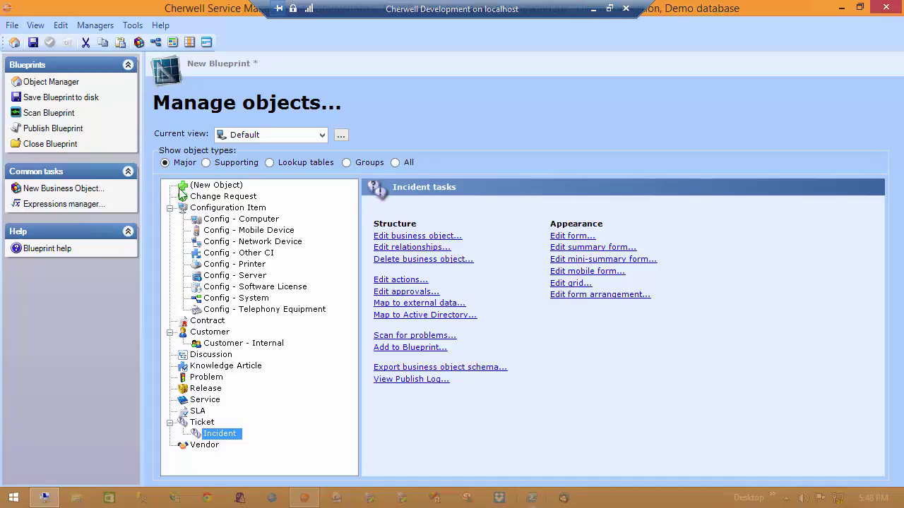
# - Open the approval settings of the Change Request business object
pyautogui.click(216, 197)
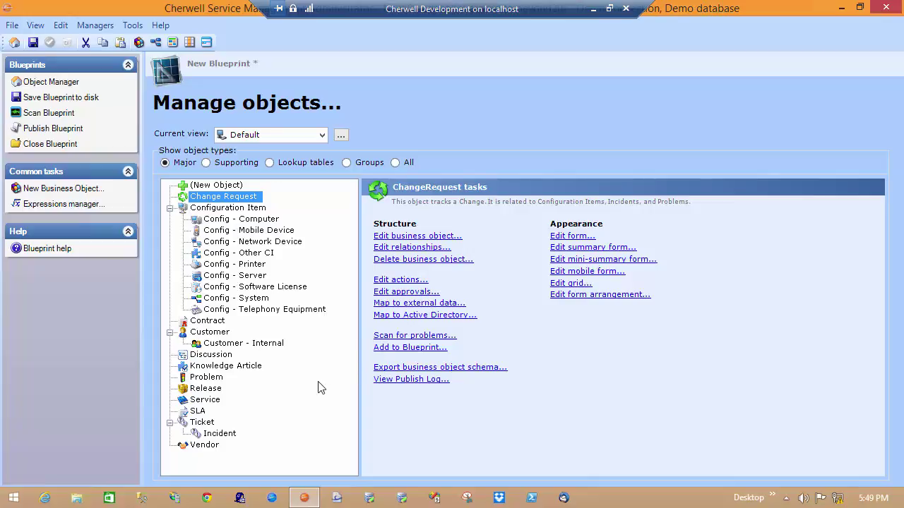
pyautogui.click(208, 324)
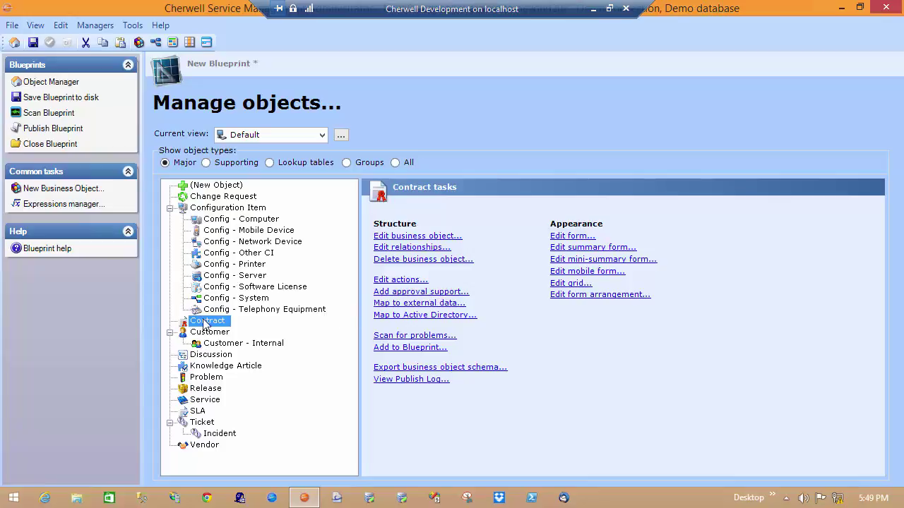
pyautogui.click(228, 198)
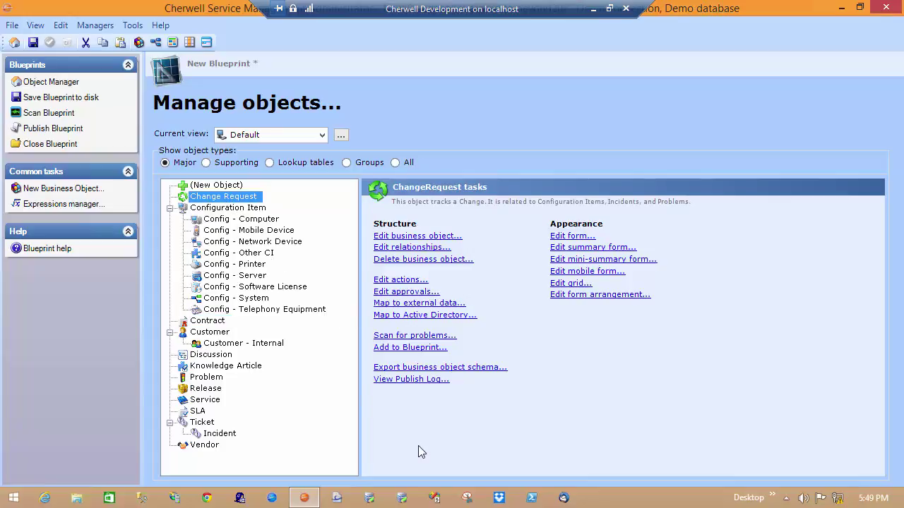
pyautogui.click(415, 293)
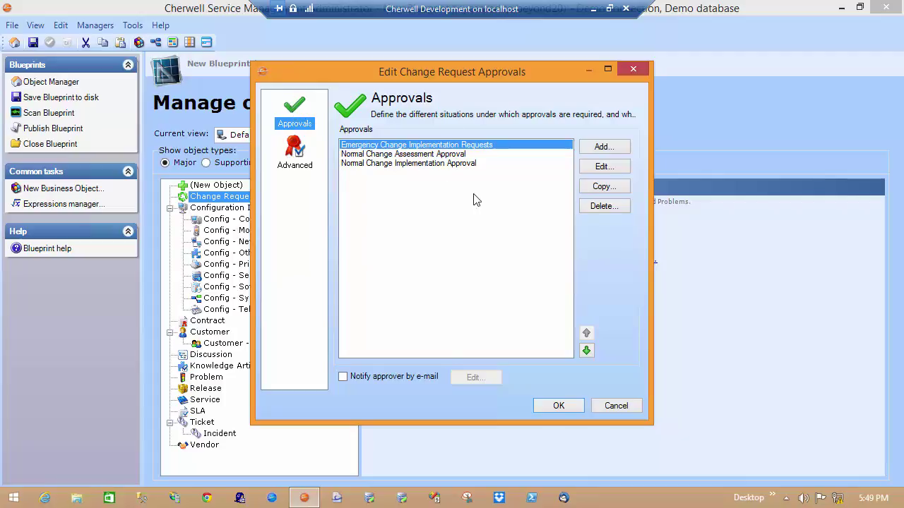
# - Review the advanced approval options, keeping approvals generated when the trigger condition is true, and return to the approvals list
pyautogui.click(286, 168)
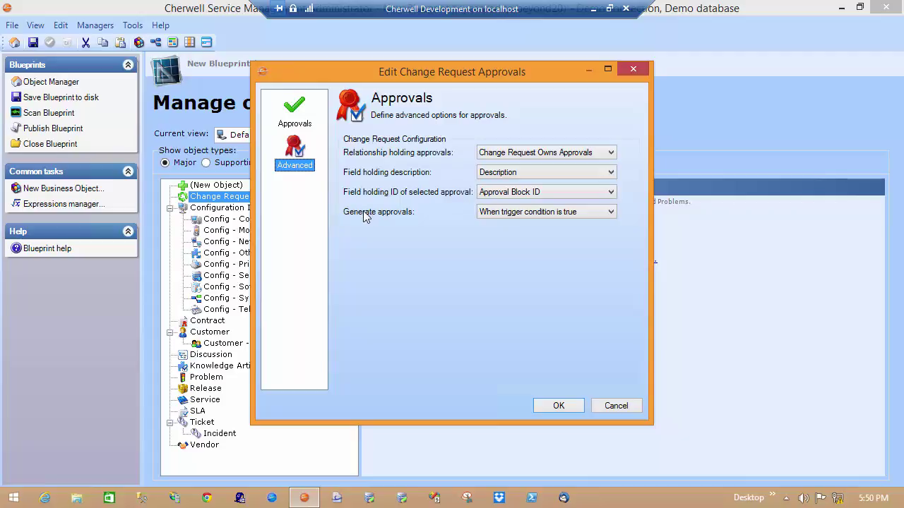
pyautogui.click(612, 215)
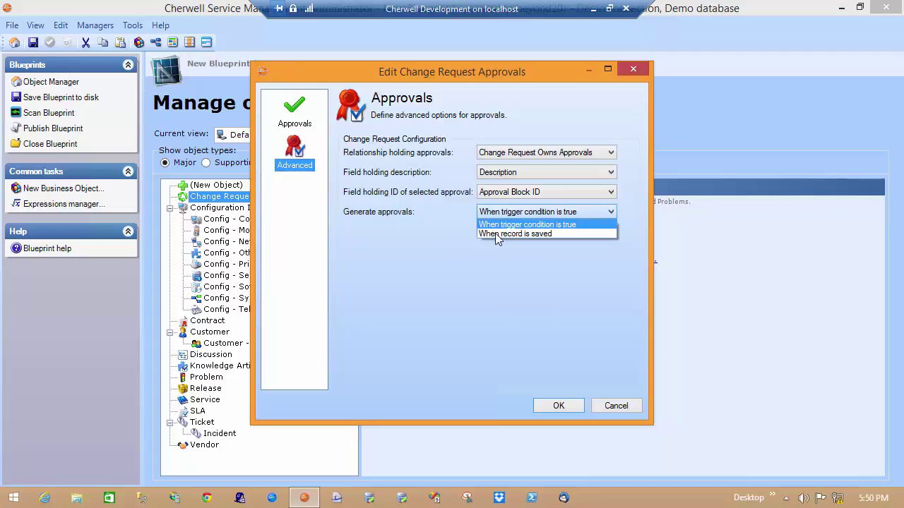
pyautogui.click(575, 226)
pyautogui.click(293, 117)
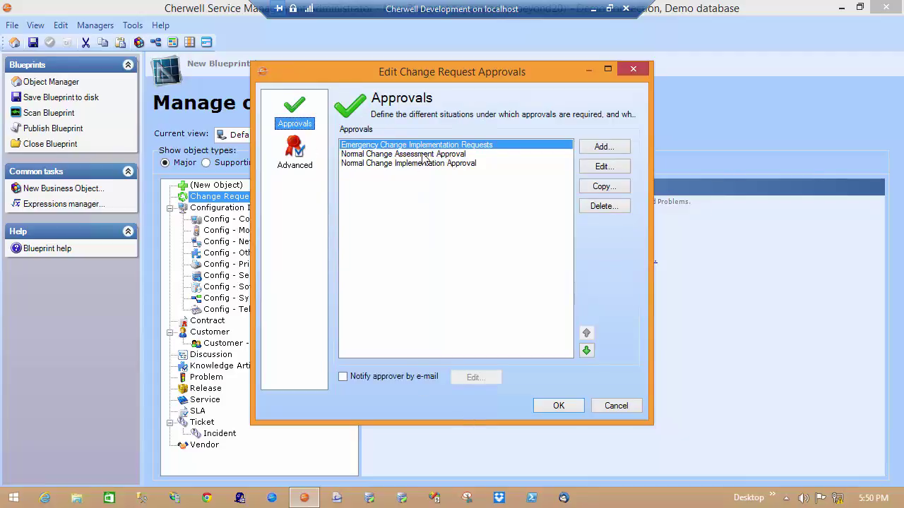
# - Enable approver e-mail notification to examine its message template, discard the message window, and turn the notification back off
pyautogui.click(376, 380)
pyautogui.click(466, 382)
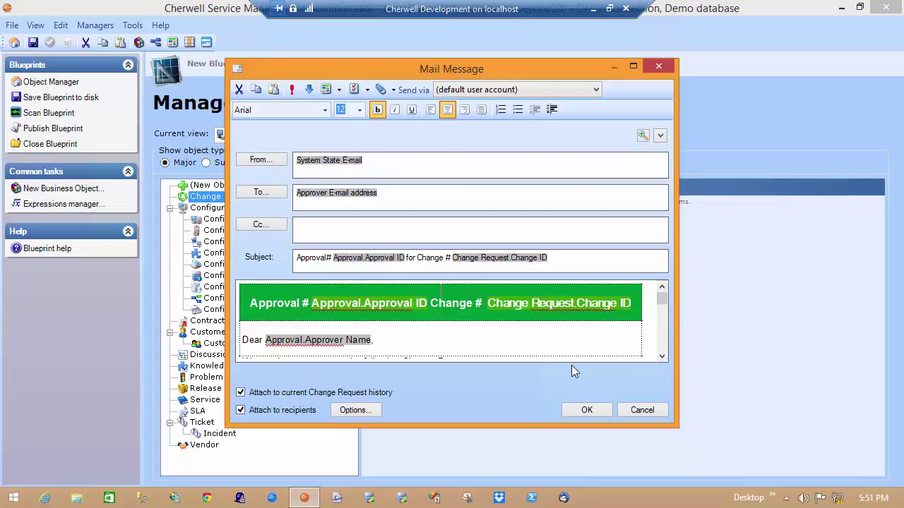
pyautogui.moveTo(666, 304); pyautogui.dragTo(669, 321)
pyautogui.click(629, 336)
pyautogui.scroll(-1, 510, 334)
pyautogui.scroll(5, 572, 336)
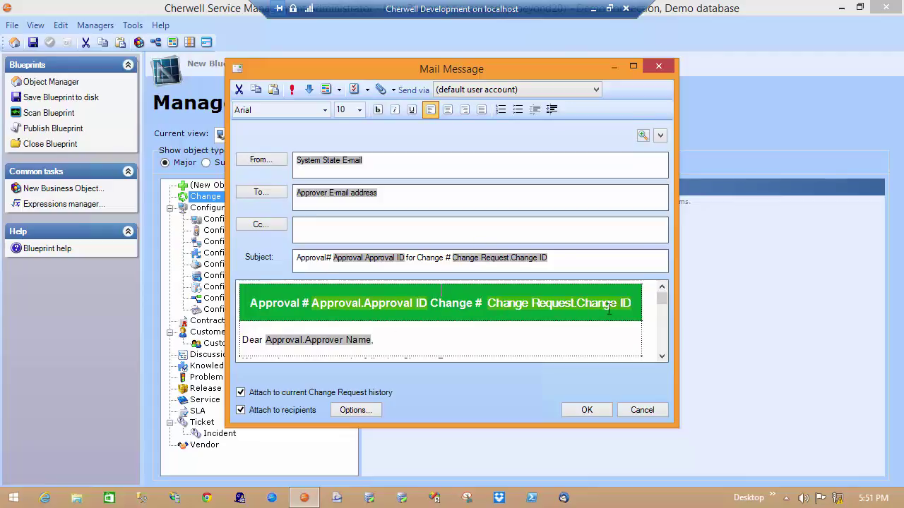
pyautogui.click(655, 412)
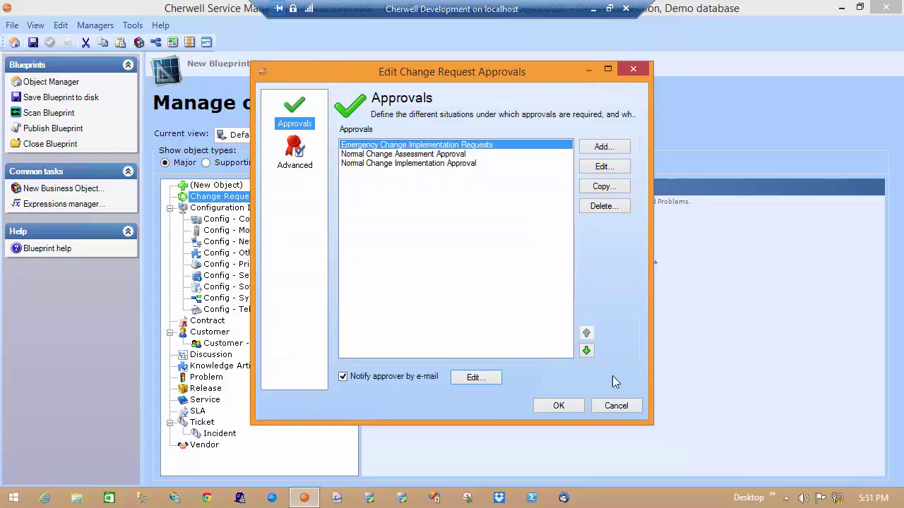
pyautogui.click(343, 378)
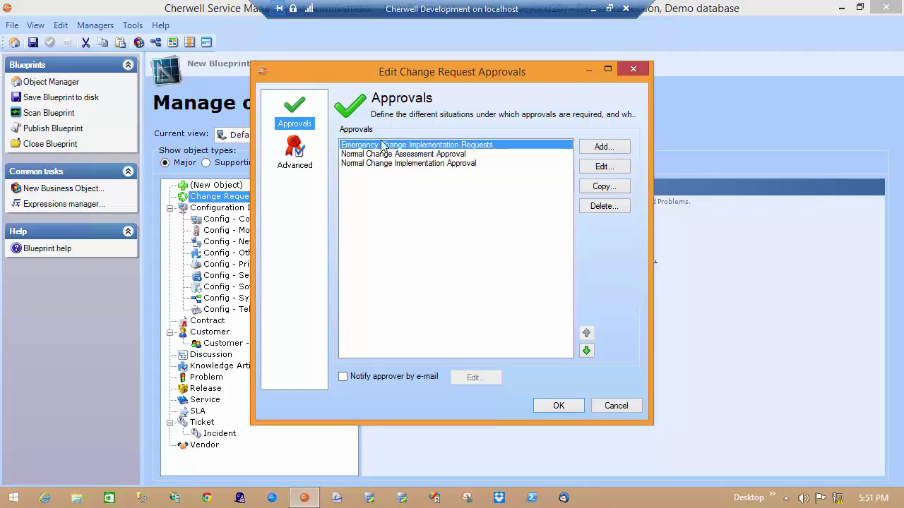
# - Open the Normal Change Implementation Approval block for editing and enlarge its window to show all trigger condition options
pyautogui.click(417, 164)
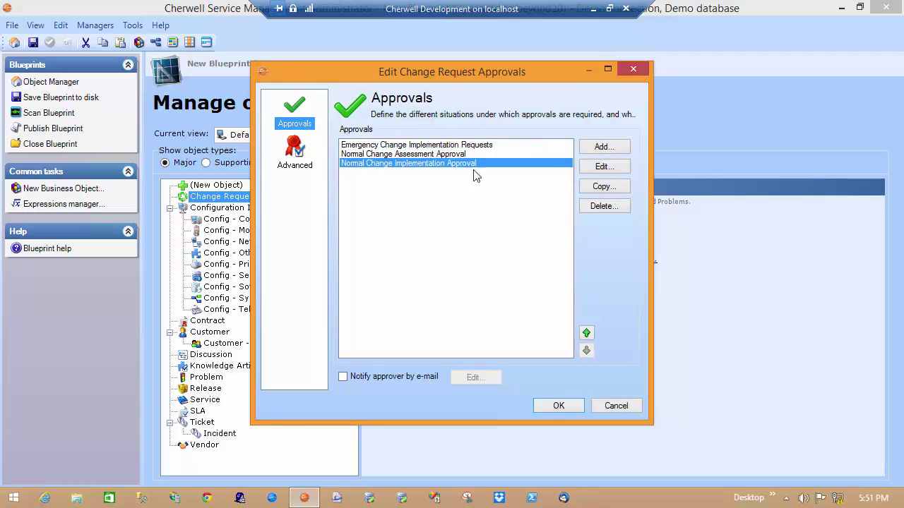
pyautogui.click(601, 170)
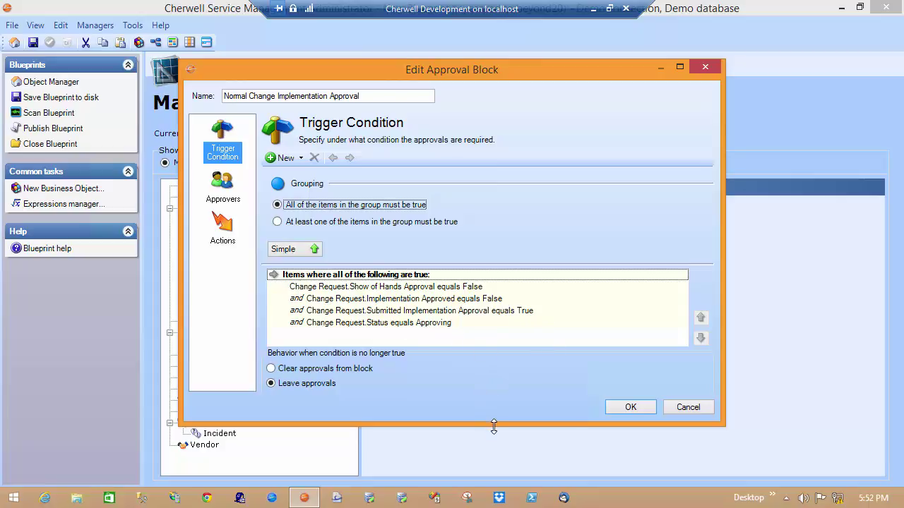
pyautogui.moveTo(493, 426); pyautogui.dragTo(498, 466)
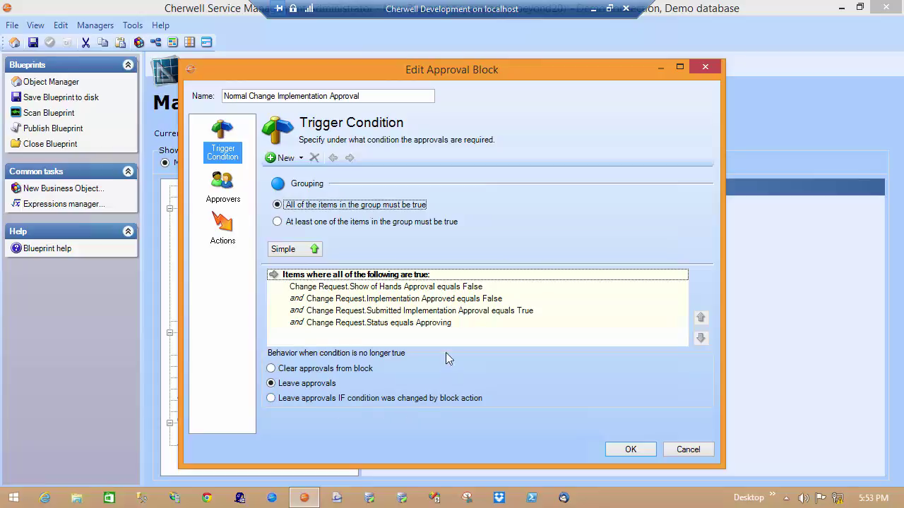
# - Examine the choices for adding approvers to the block, including the user and CAB team pickers, without adding any
pyautogui.click(221, 186)
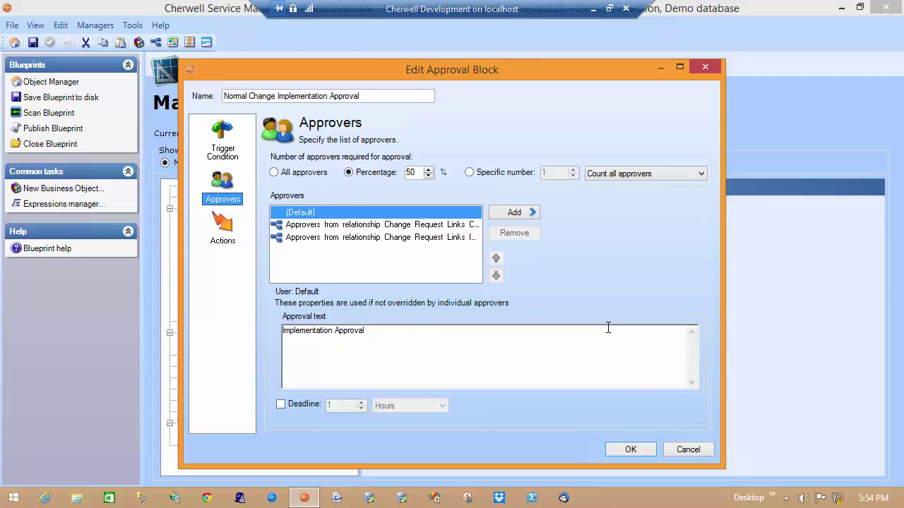
pyautogui.click(524, 214)
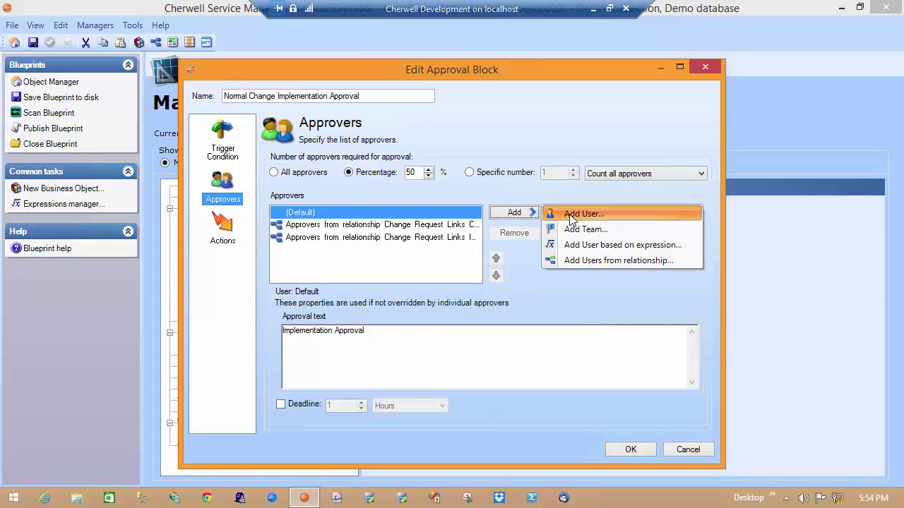
pyautogui.click(571, 215)
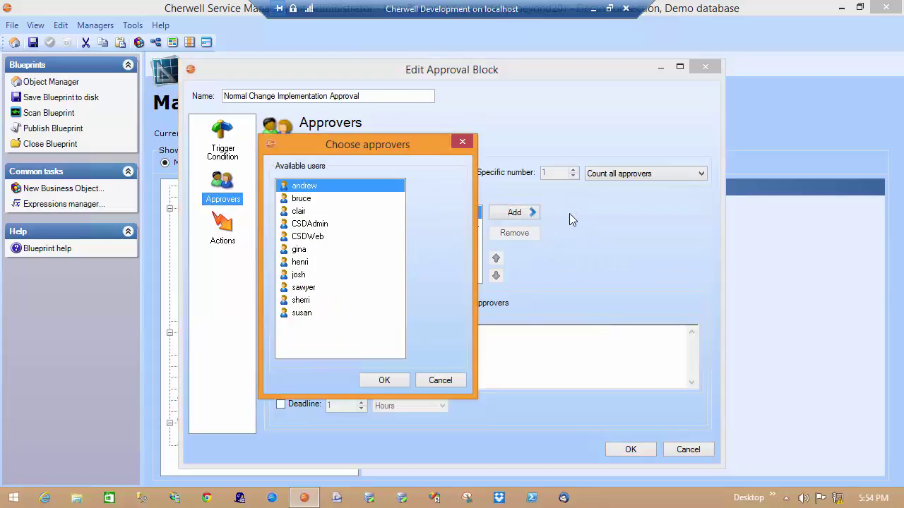
pyautogui.click(445, 380)
pyautogui.click(524, 213)
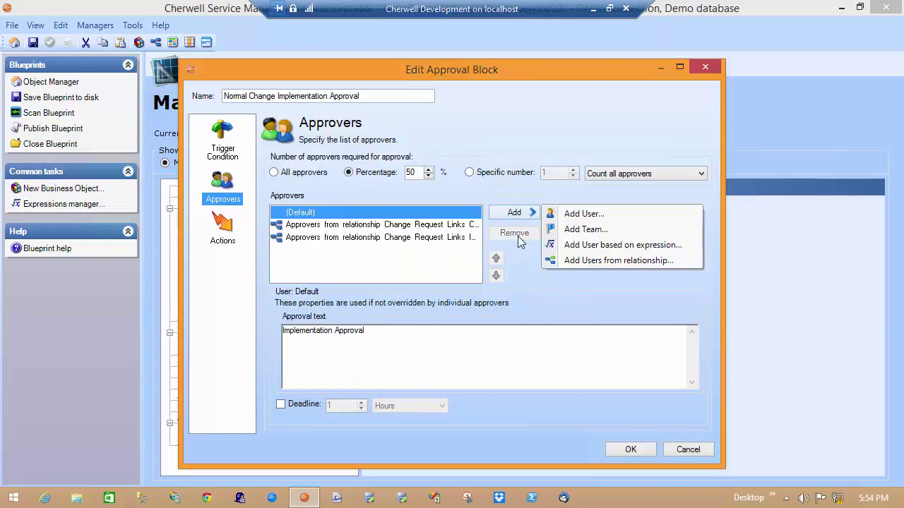
pyautogui.click(585, 230)
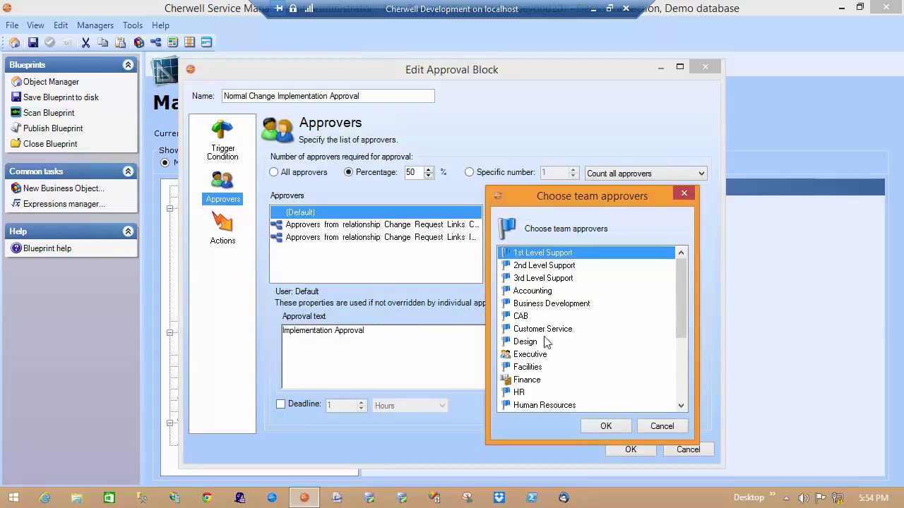
pyautogui.click(520, 318)
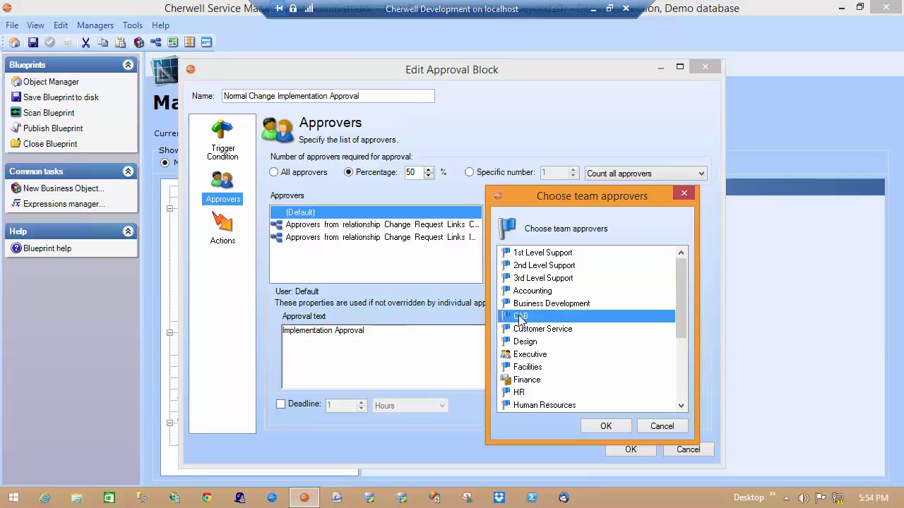
pyautogui.click(662, 427)
pyautogui.click(509, 214)
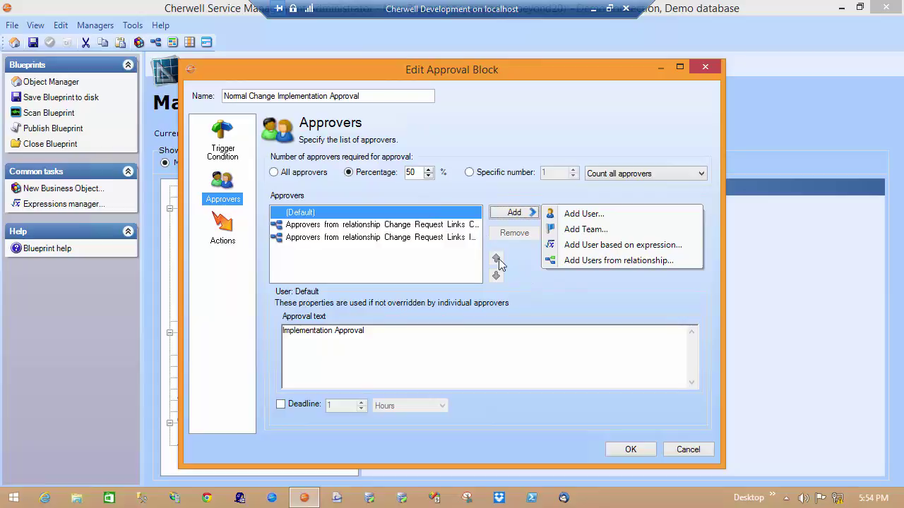
# - Examine how the approvers from the Change Request Links CAB Member relationship are configured, closing the configuration without changes
pyautogui.click(459, 226)
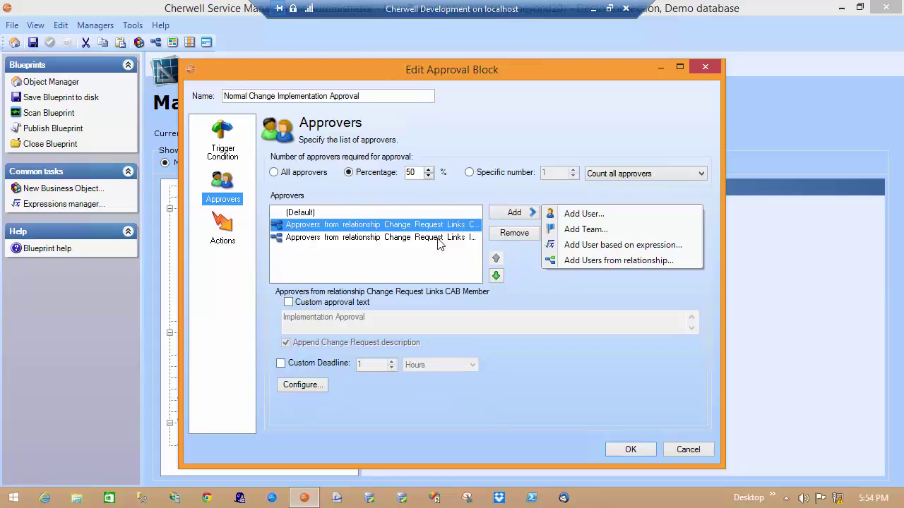
pyautogui.click(439, 241)
pyautogui.click(418, 225)
pyautogui.click(319, 388)
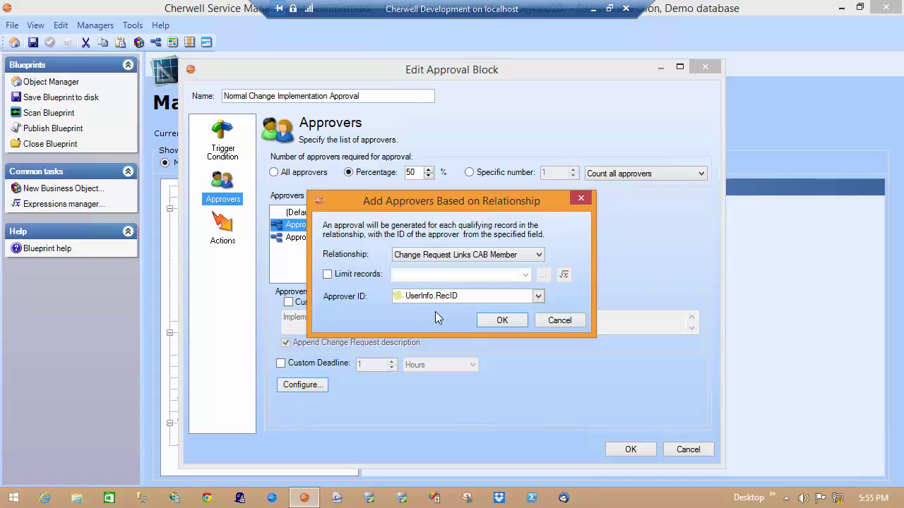
pyautogui.click(558, 319)
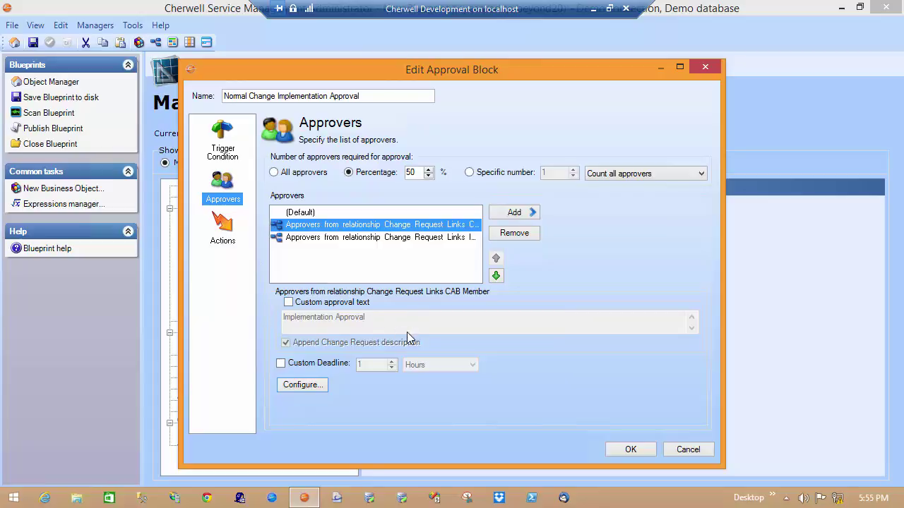
# - Turn custom approval text and the custom deadline on and back off for the CAB Member approvers
pyautogui.click(288, 303)
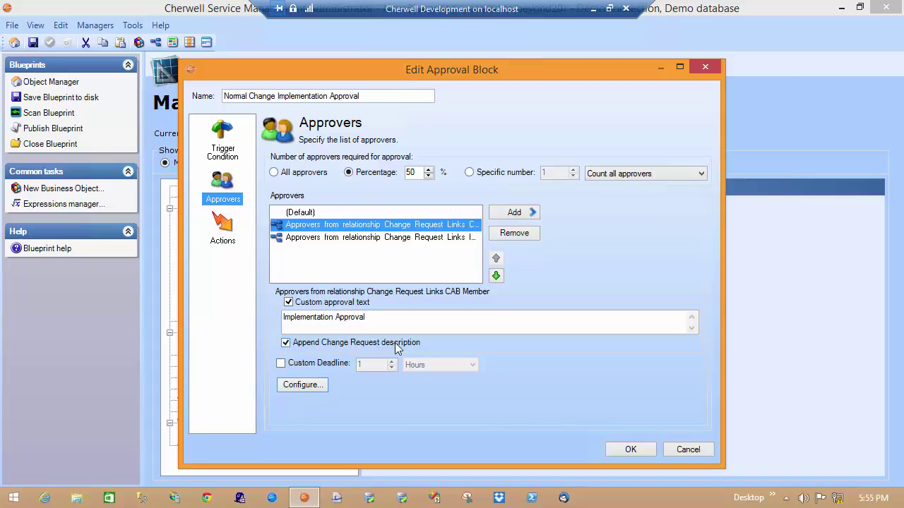
pyautogui.click(289, 303)
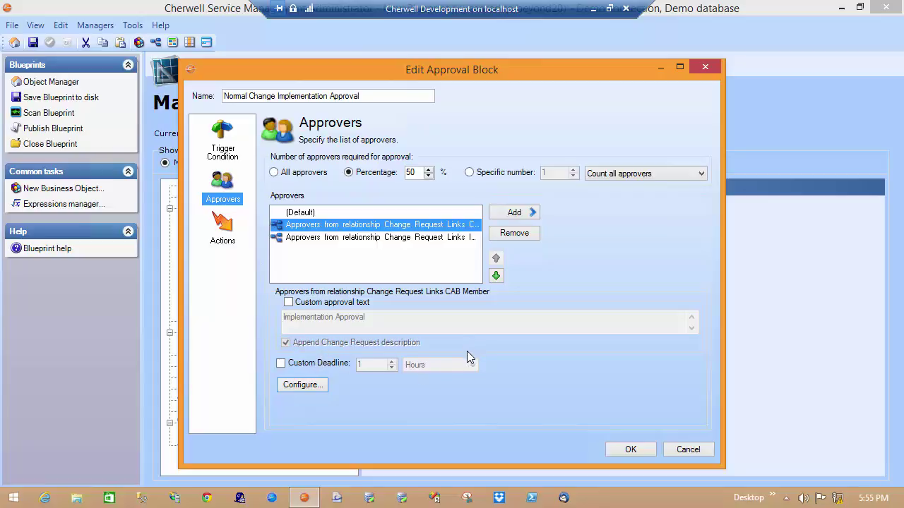
pyautogui.click(280, 363)
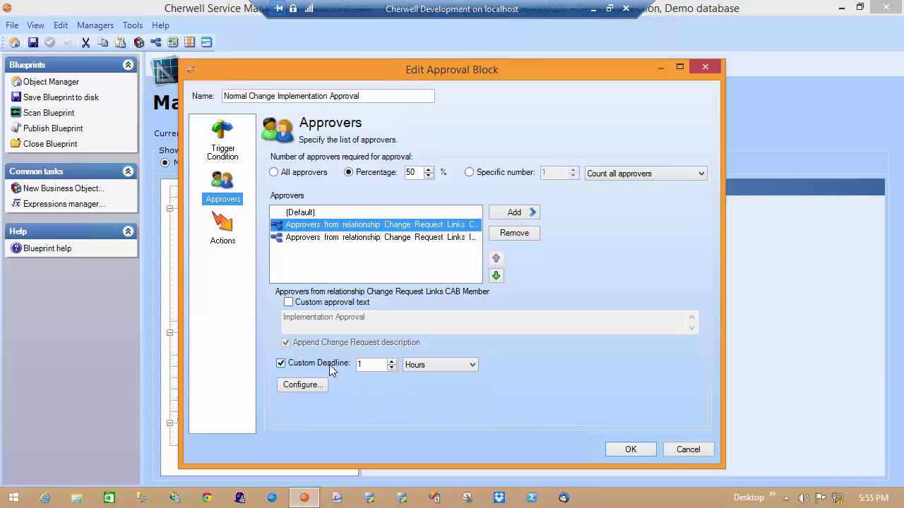
pyautogui.click(280, 363)
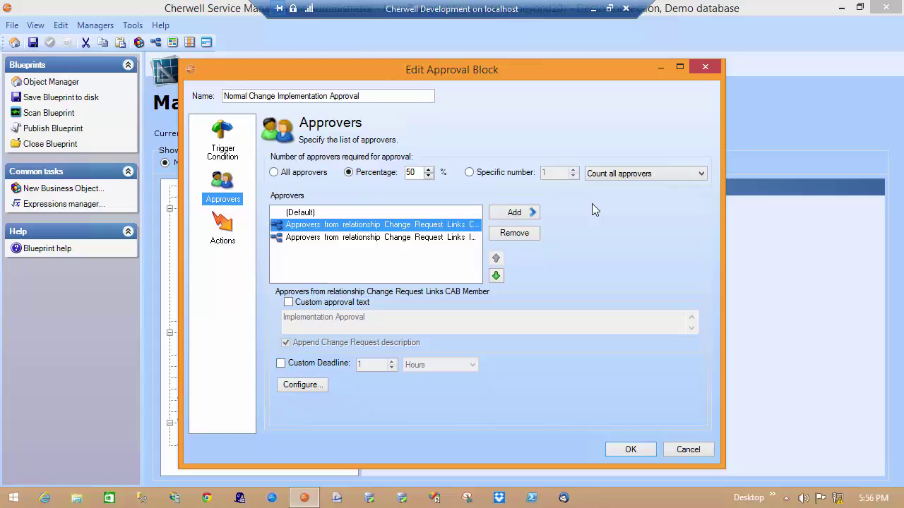
# - Try requiring all approvers and a specific number of 4, then switch the requirement back to a percentage
pyautogui.click(293, 177)
pyautogui.click(487, 177)
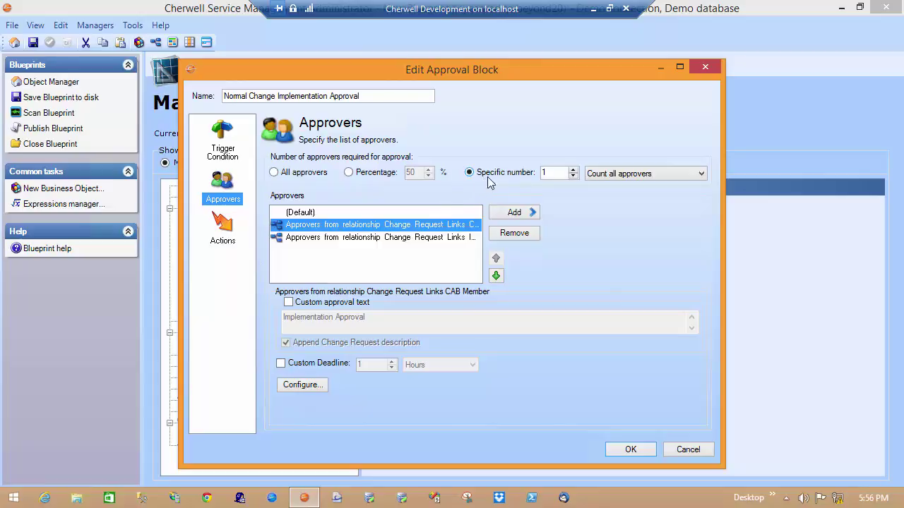
pyautogui.click(573, 171)
pyautogui.click(573, 170)
pyautogui.click(573, 170)
pyautogui.click(573, 170)
pyautogui.click(574, 176)
pyautogui.click(381, 173)
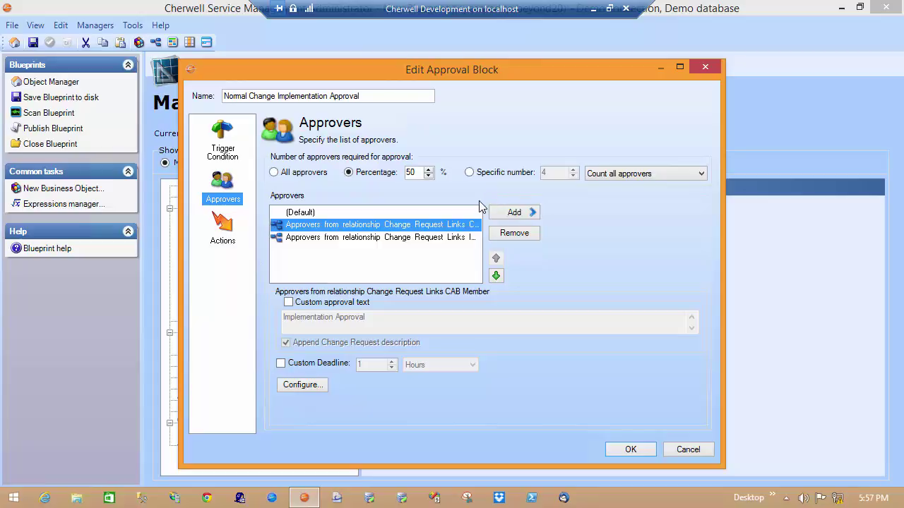
# - Review the block's actions for approved, denied and timed-out approvals, including whether a denial completes the approval process
pyautogui.click(221, 230)
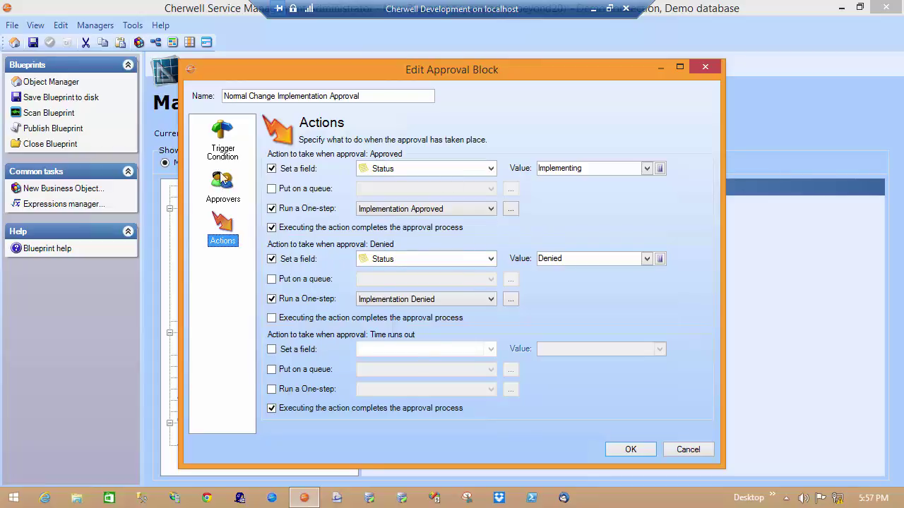
pyautogui.click(221, 182)
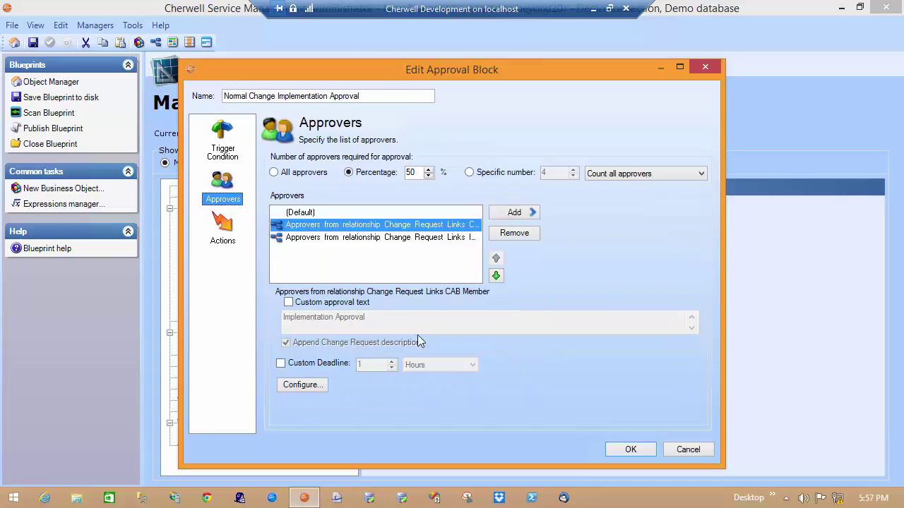
pyautogui.click(223, 233)
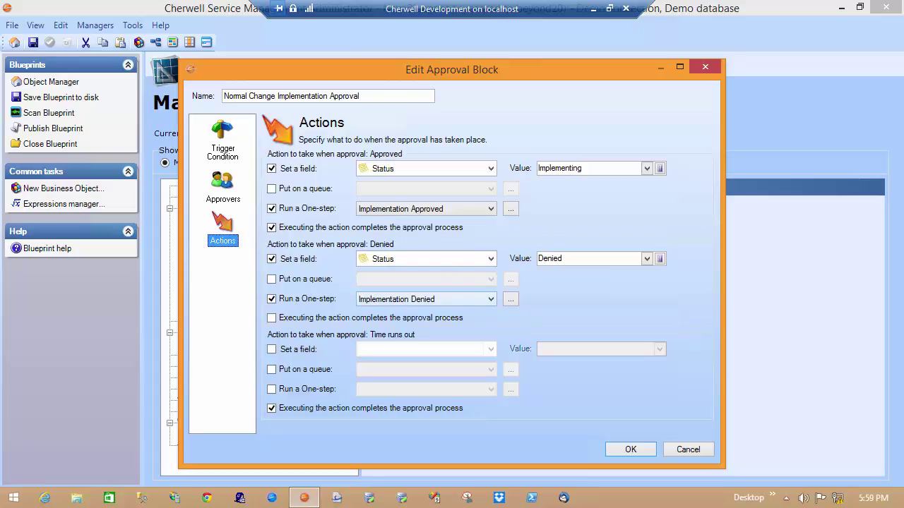
pyautogui.click(271, 318)
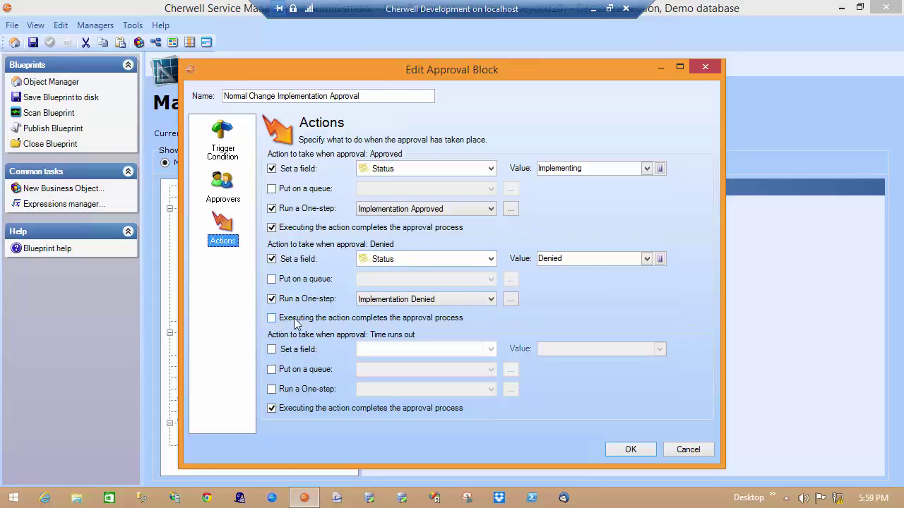